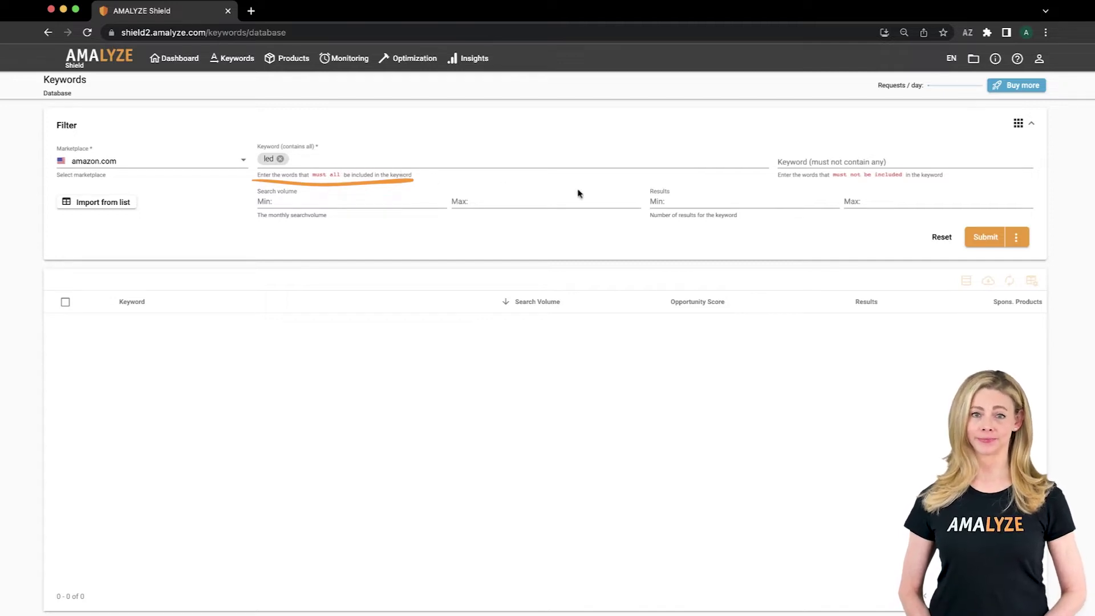
Search the amazon.com keyword database for led, and narrow the search by also requiring the word lights
left_click(974, 241)
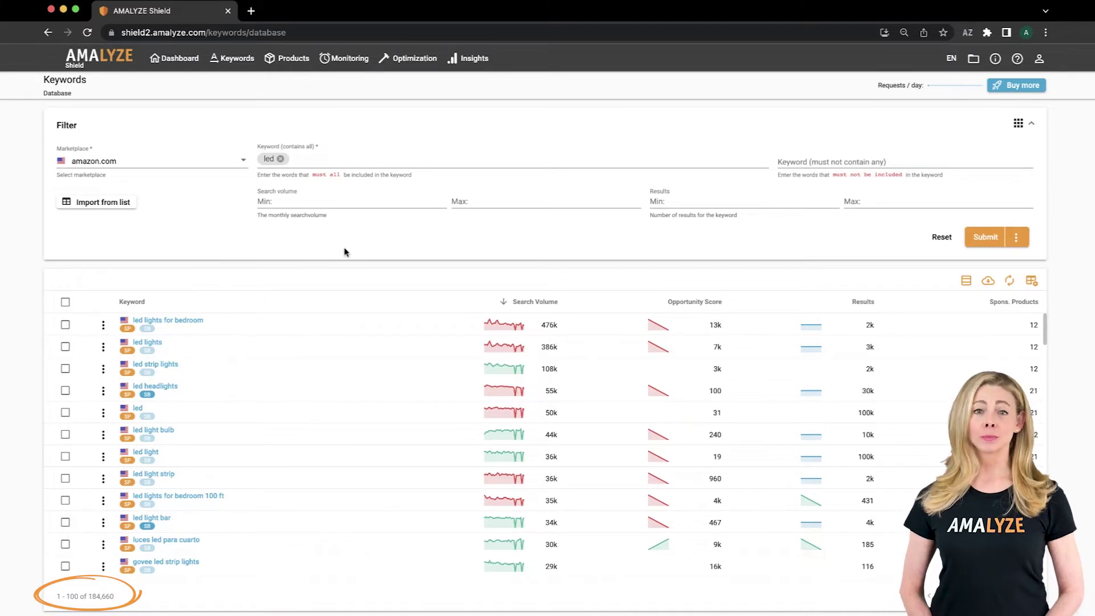
left_click(342, 162)
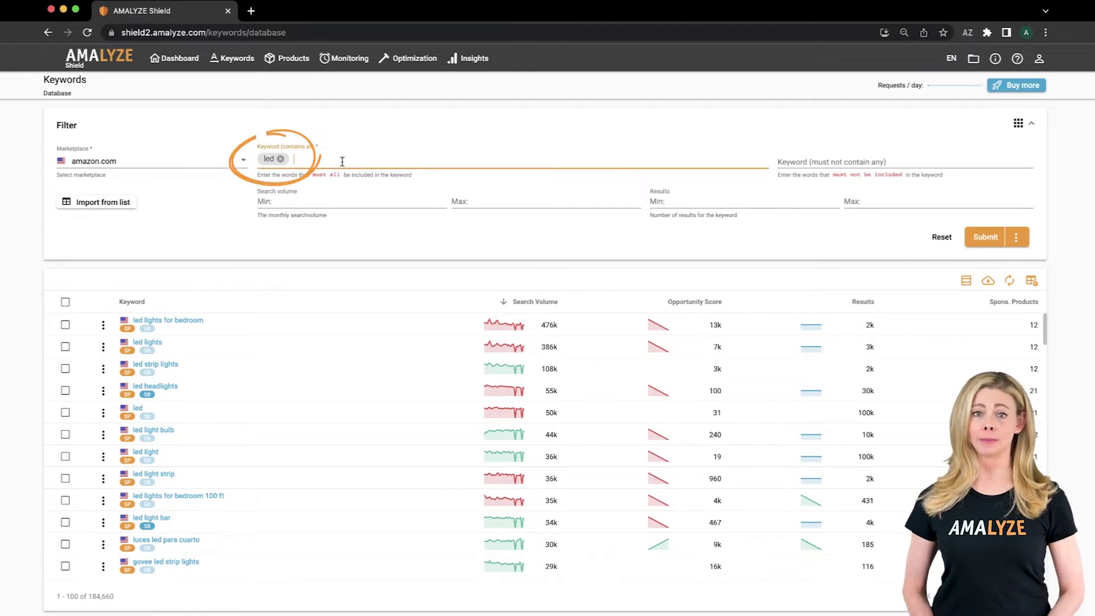
type("lights")
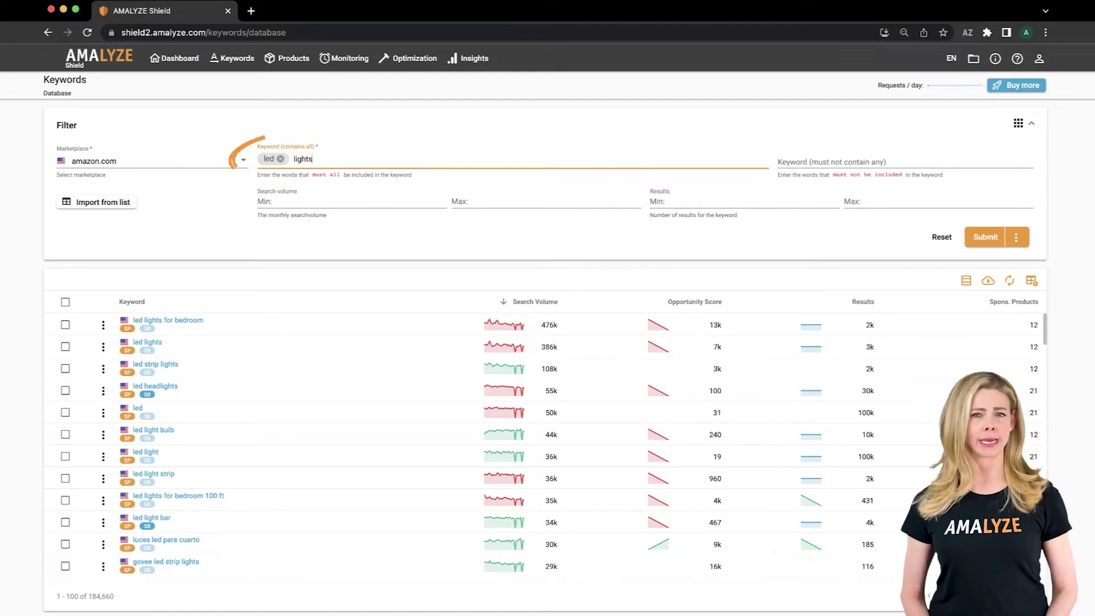
key("Return")
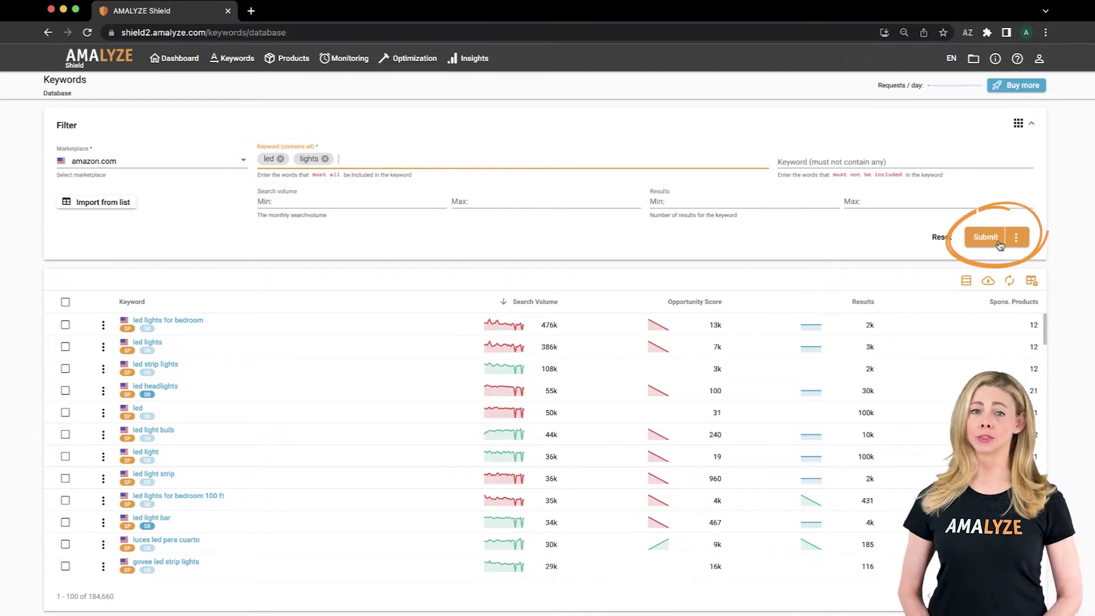
left_click(982, 235)
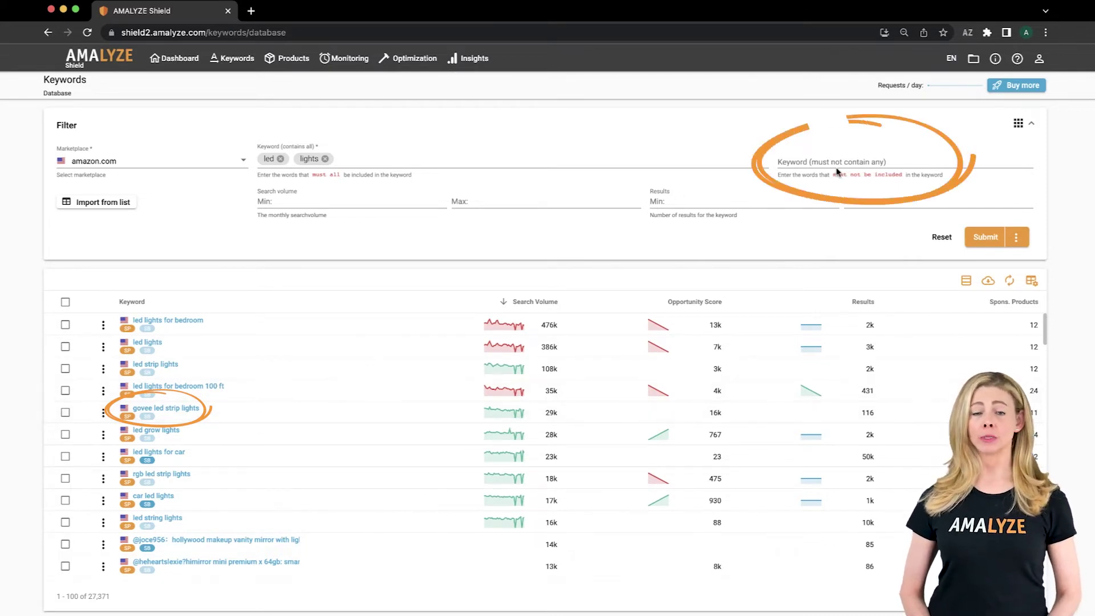
Exclude keywords containing govee and rerun the keyword search
left_click(787, 161)
type("govee")
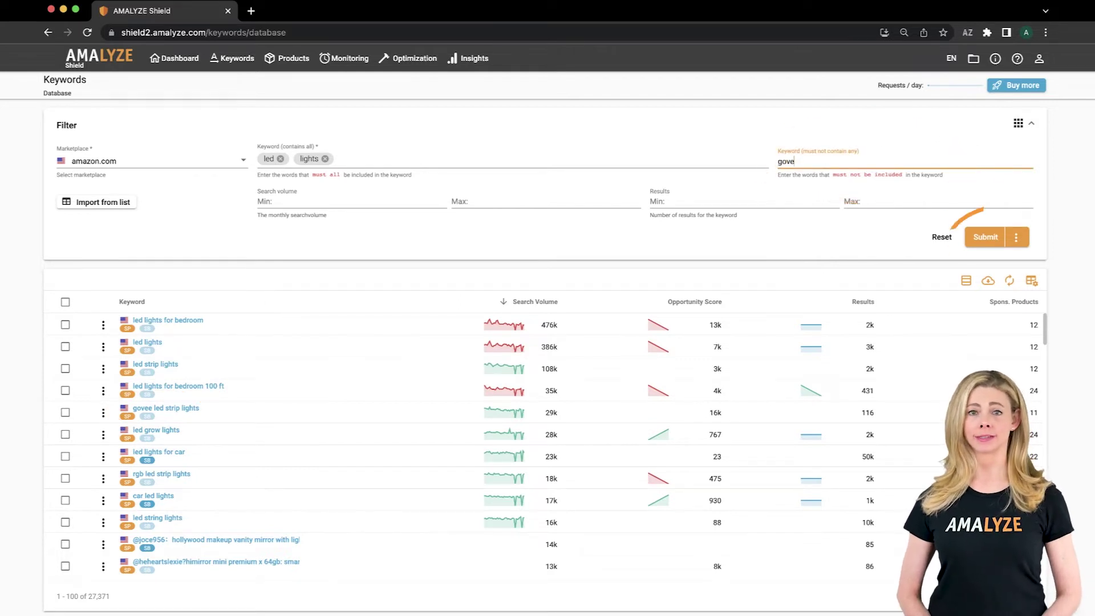
key("Return")
left_click(985, 238)
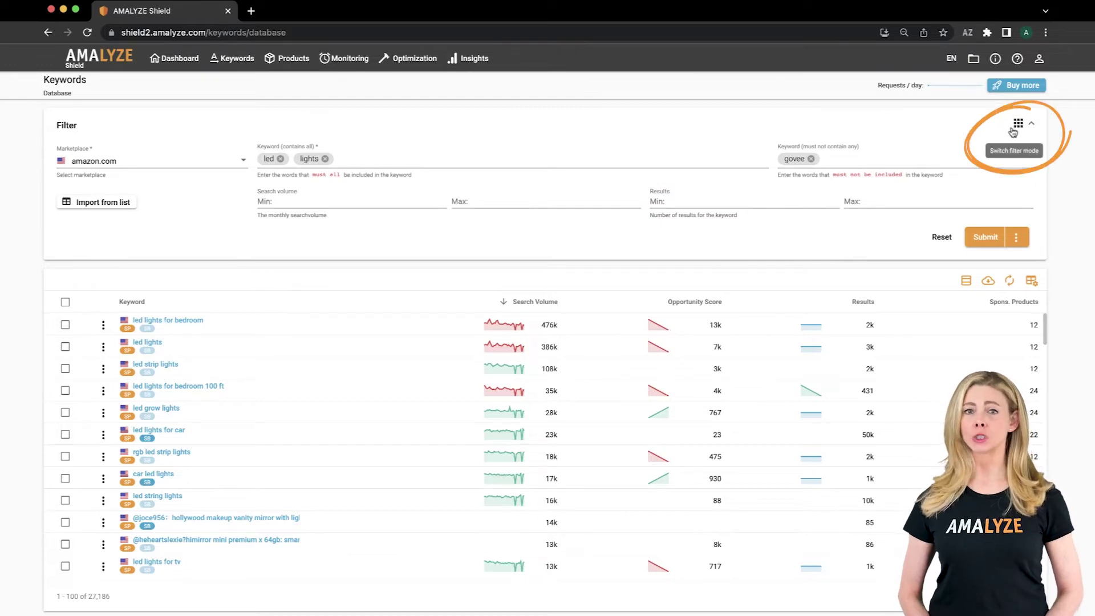
left_click(1018, 125)
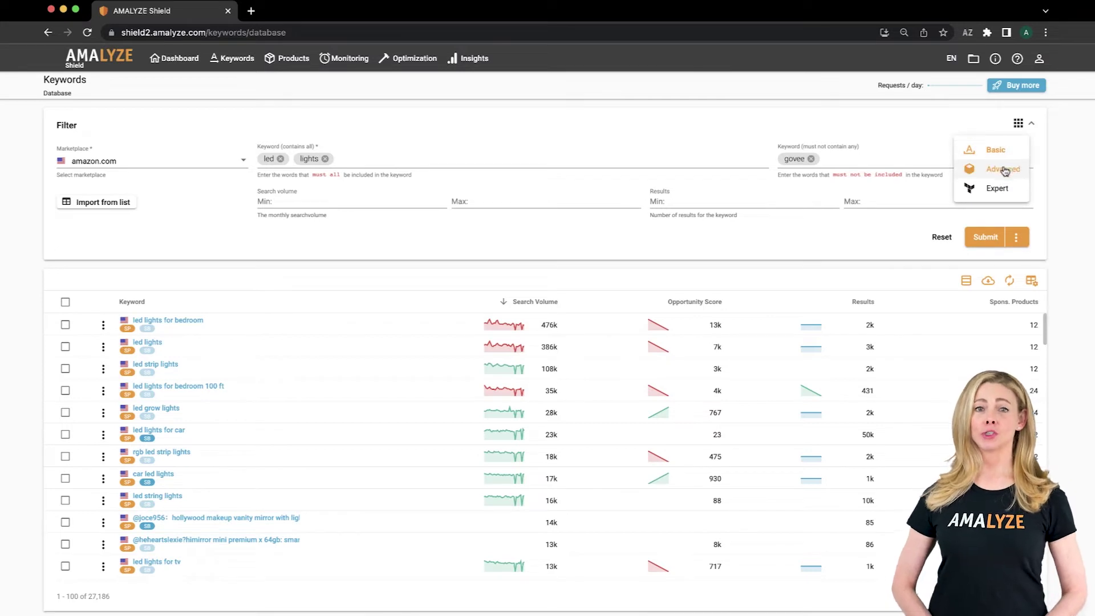
left_click(996, 127)
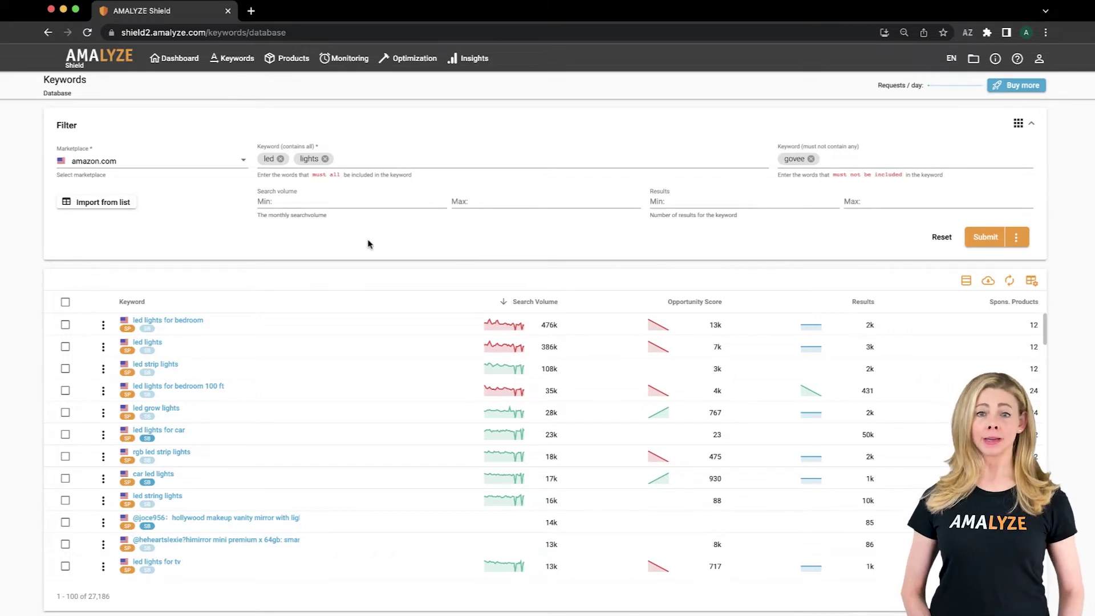
Add Buying Power to the active columns of the results table, after Spons. Products
left_click(1032, 284)
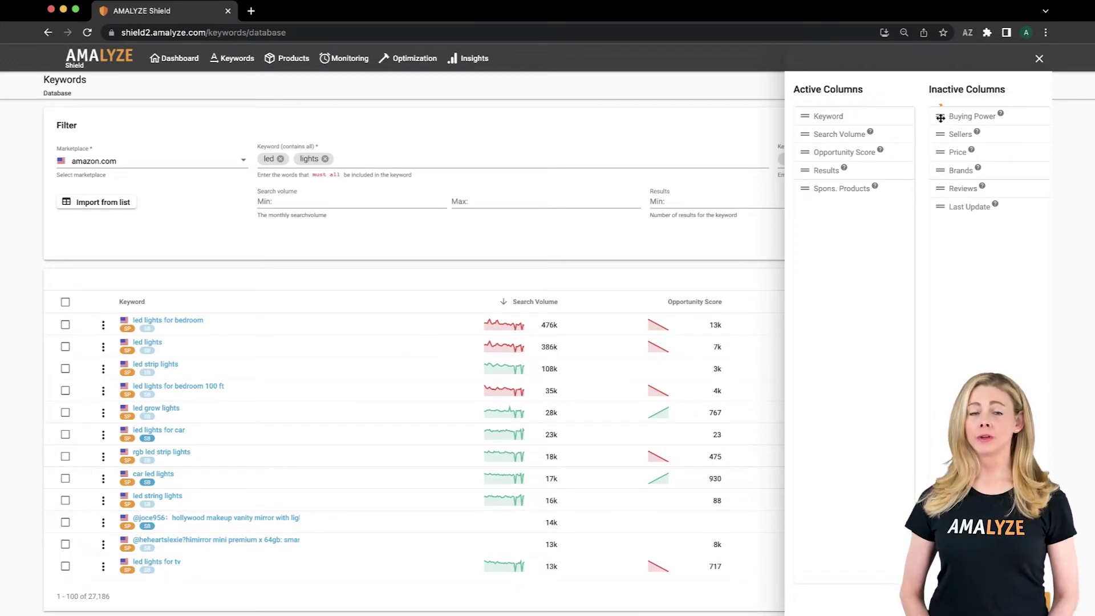
left_click_drag(940, 118, 815, 225)
left_click(1015, 602)
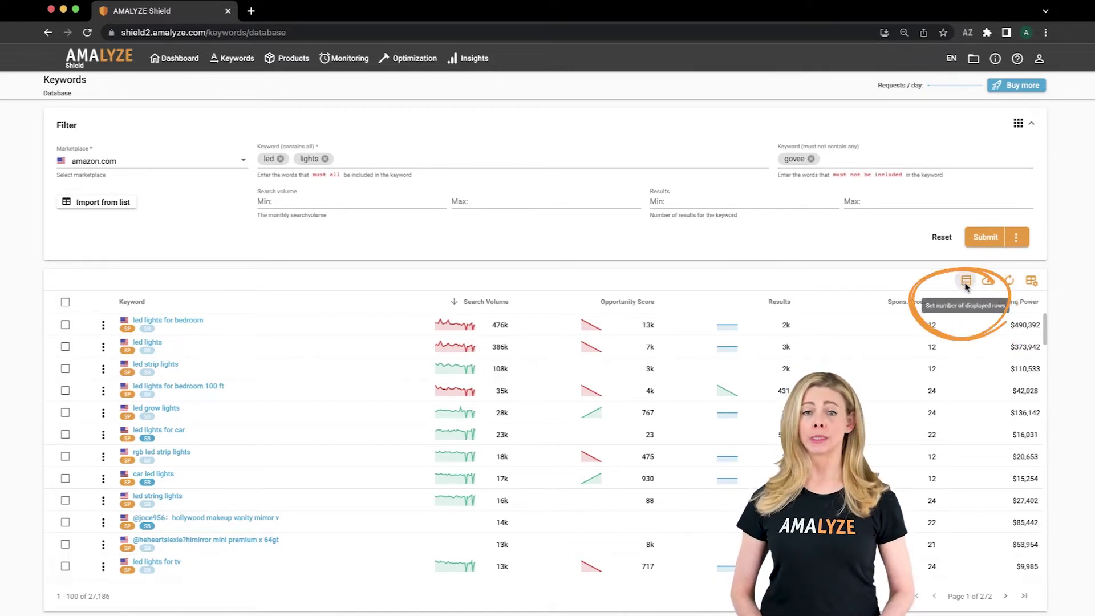
left_click(965, 283)
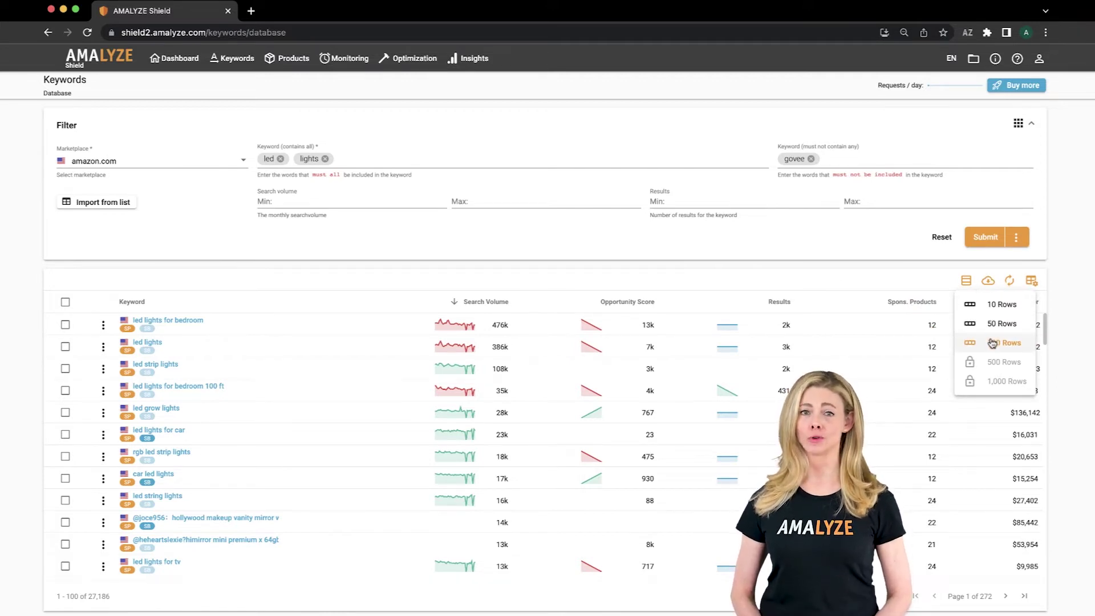
left_click(941, 278)
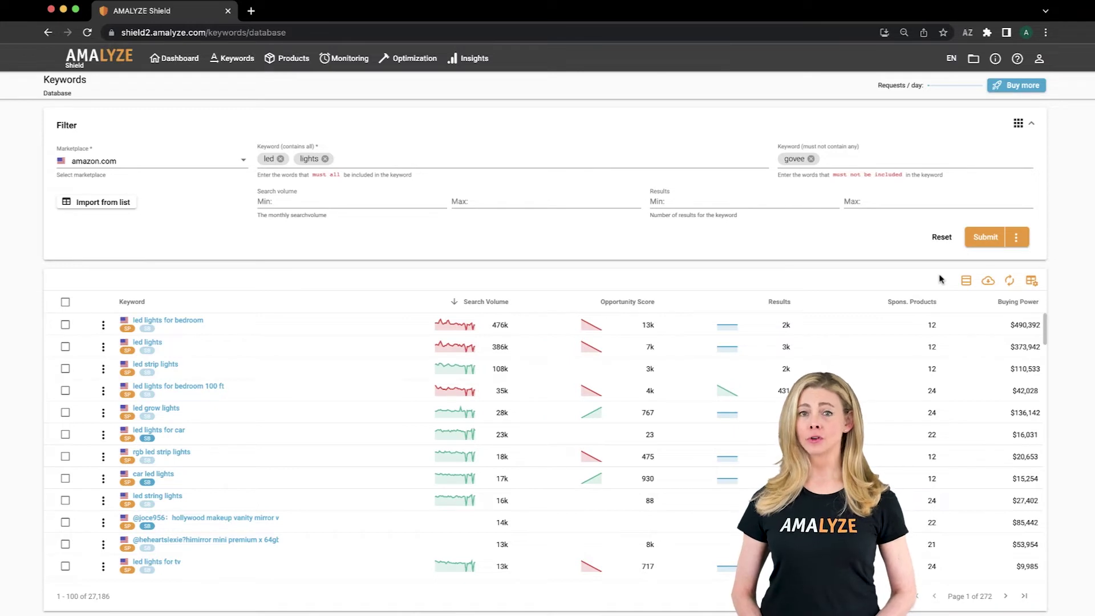
Examine the search volume history of led lights for bedroom, extending the chart's range back to late January, and close the chart
mouse_move(1013, 308)
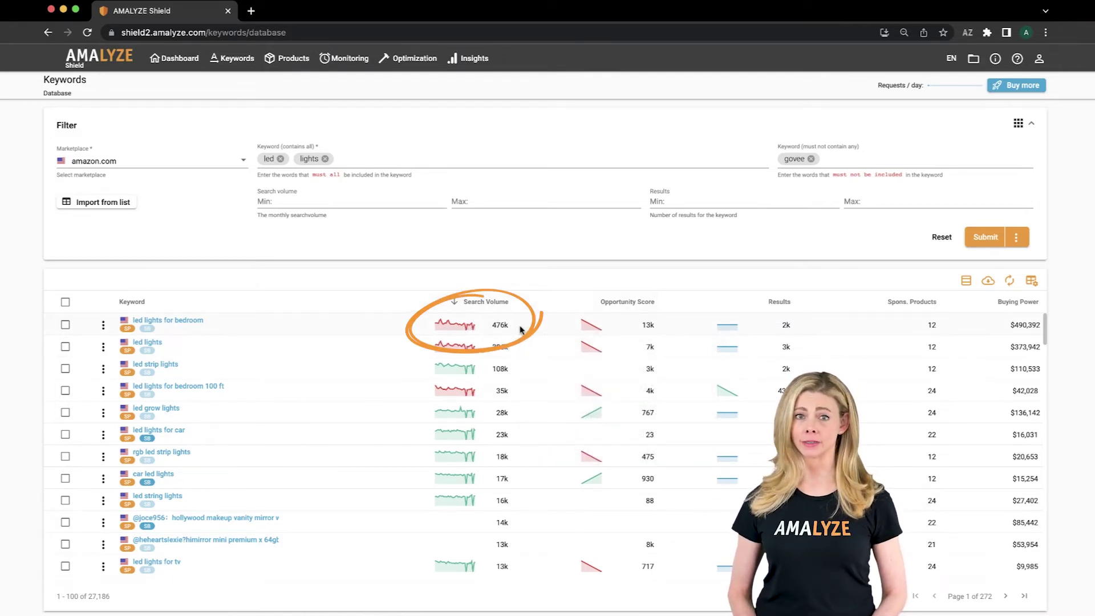
mouse_move(469, 330)
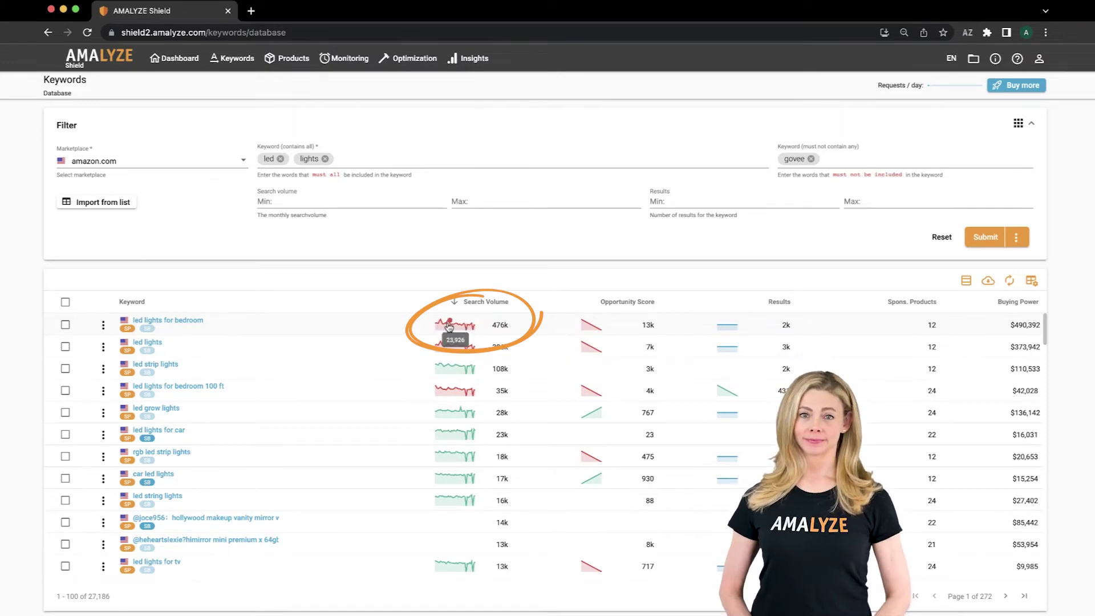
left_click(449, 327)
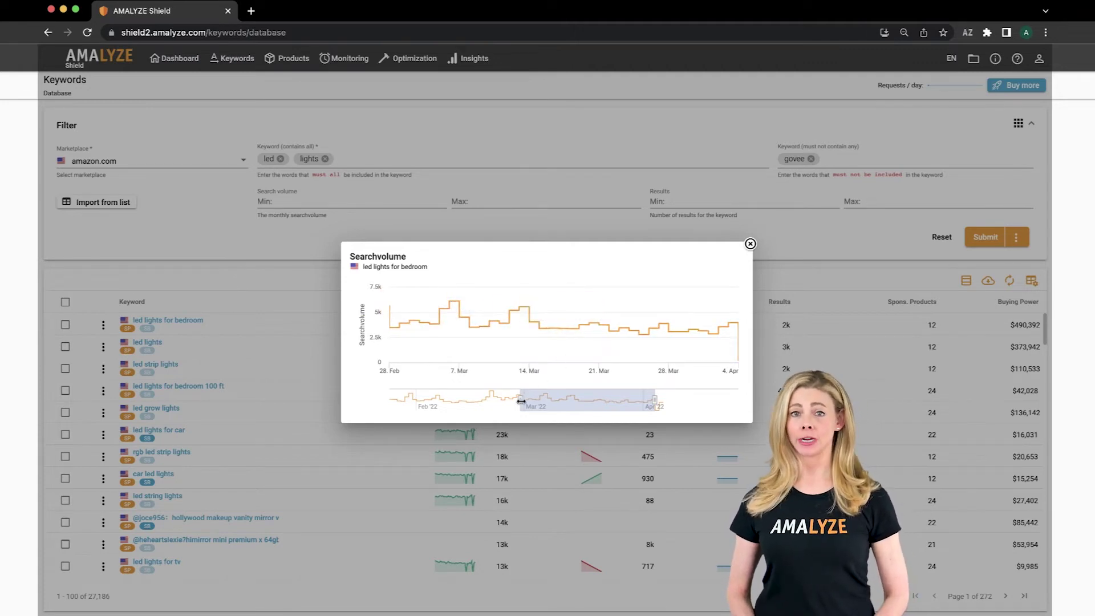
left_click_drag(521, 401, 397, 398)
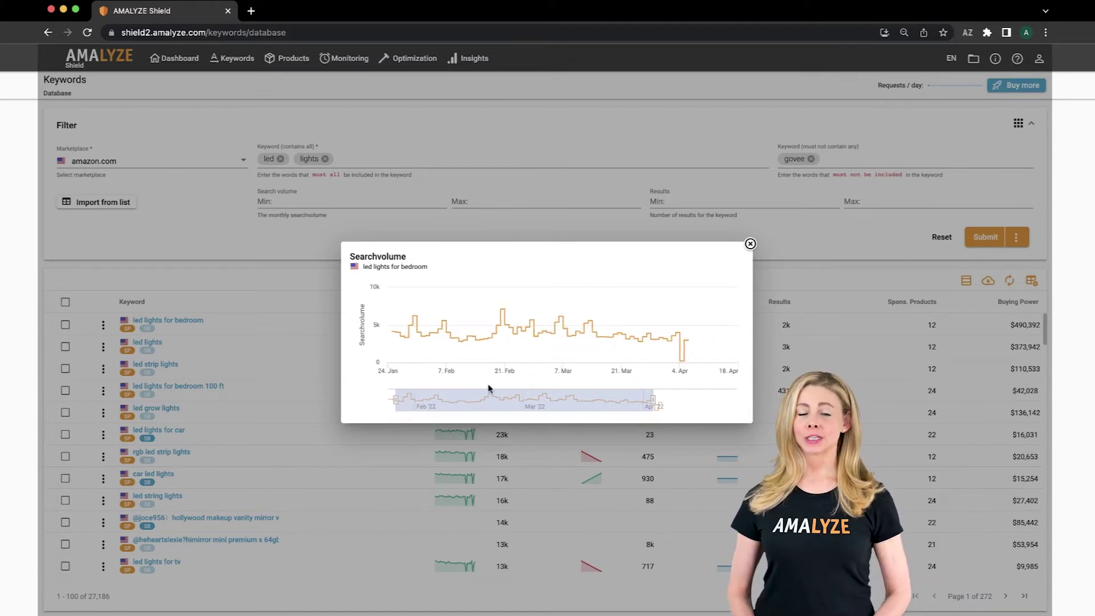
left_click(751, 244)
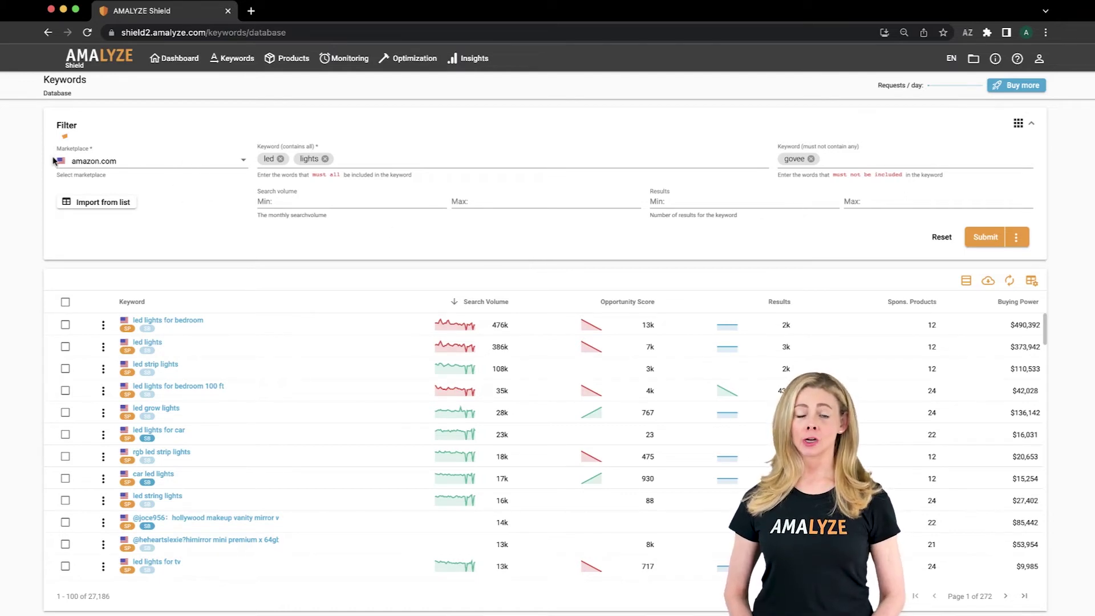
Add amazon.co.uk to the selected marketplaces and rerun the keyword search
left_click(104, 163)
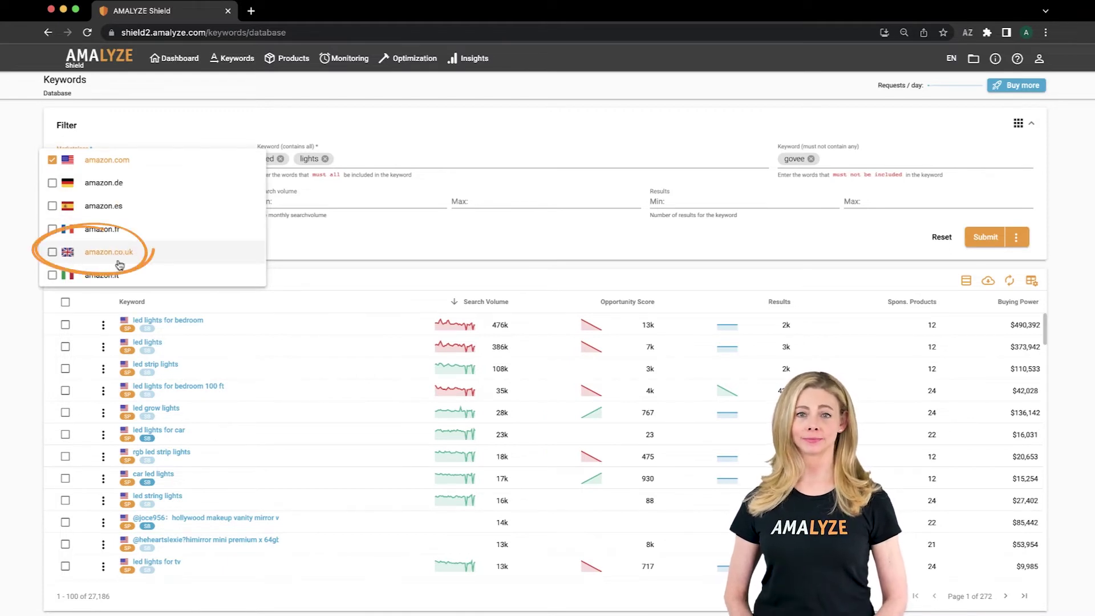
left_click(53, 252)
left_click(330, 242)
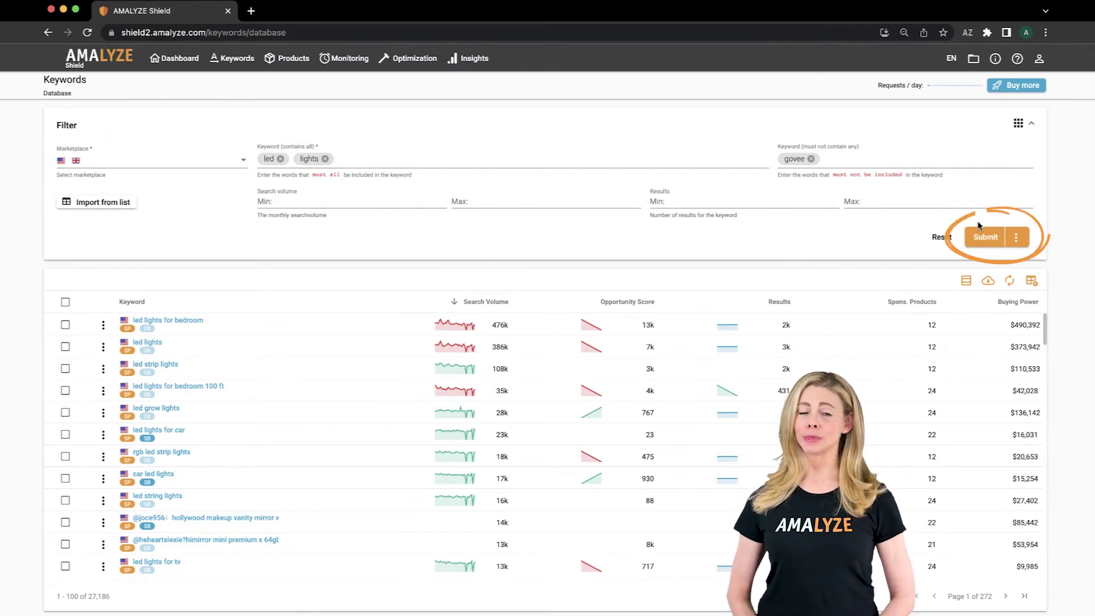
left_click(984, 237)
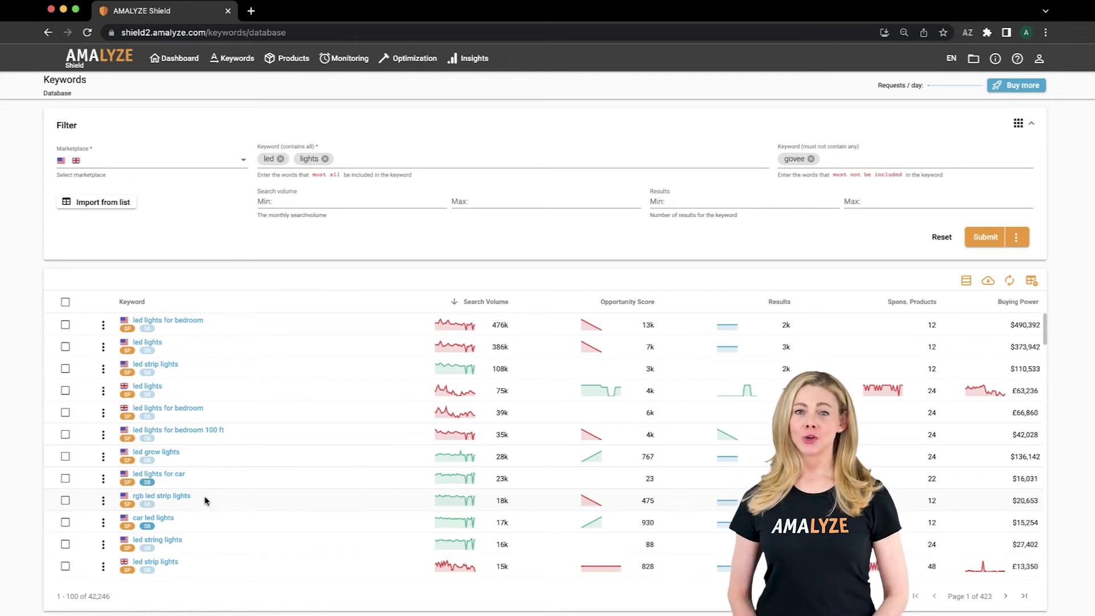
Examine which tools the US keyword led lights for bedroom can be opened with, without opening any
left_click(146, 442)
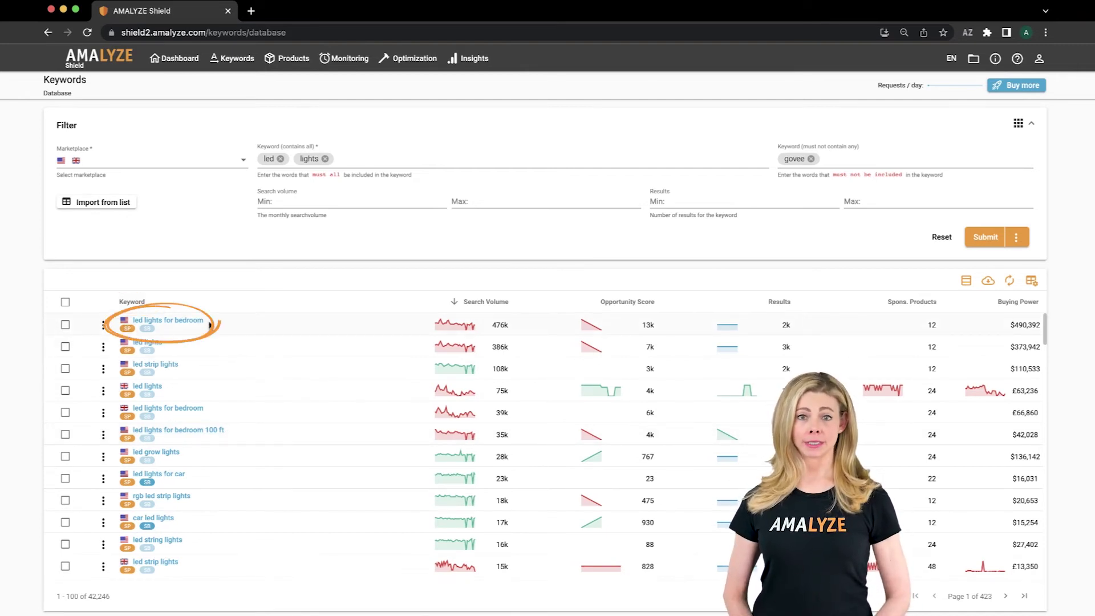
left_click(103, 326)
mouse_move(136, 371)
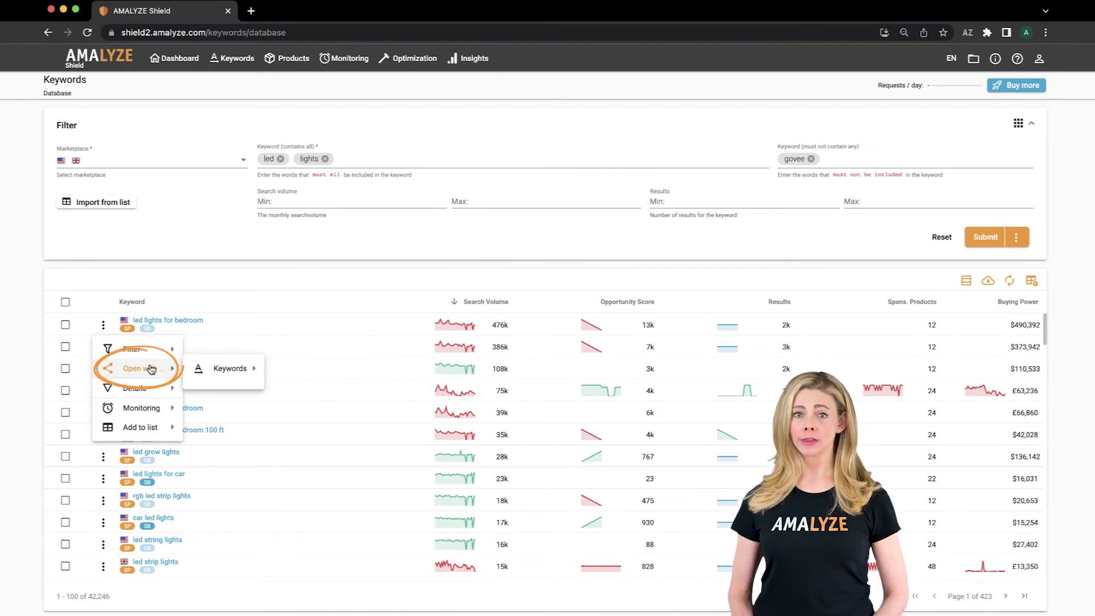
mouse_move(242, 371)
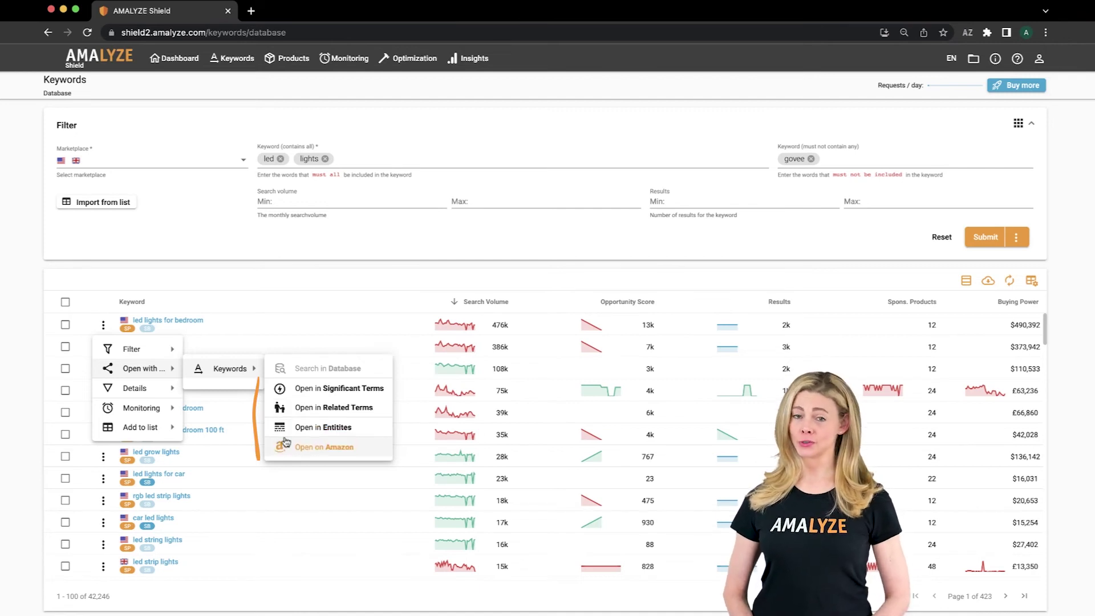
left_click(199, 285)
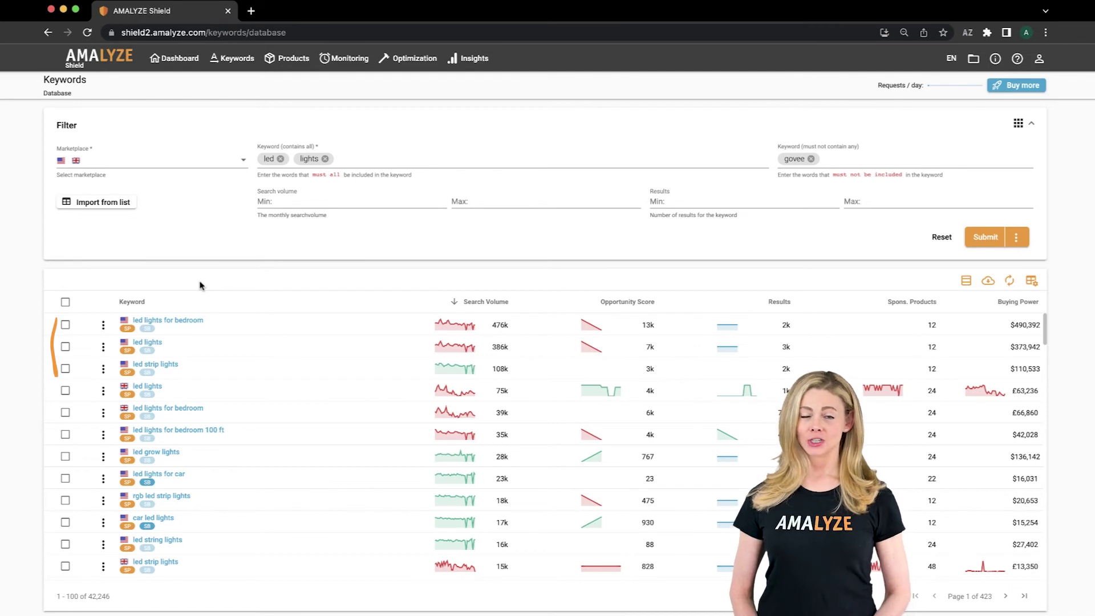
Select the first three US keywords: led lights for bedroom, led lights and led strip lights
left_click(65, 324)
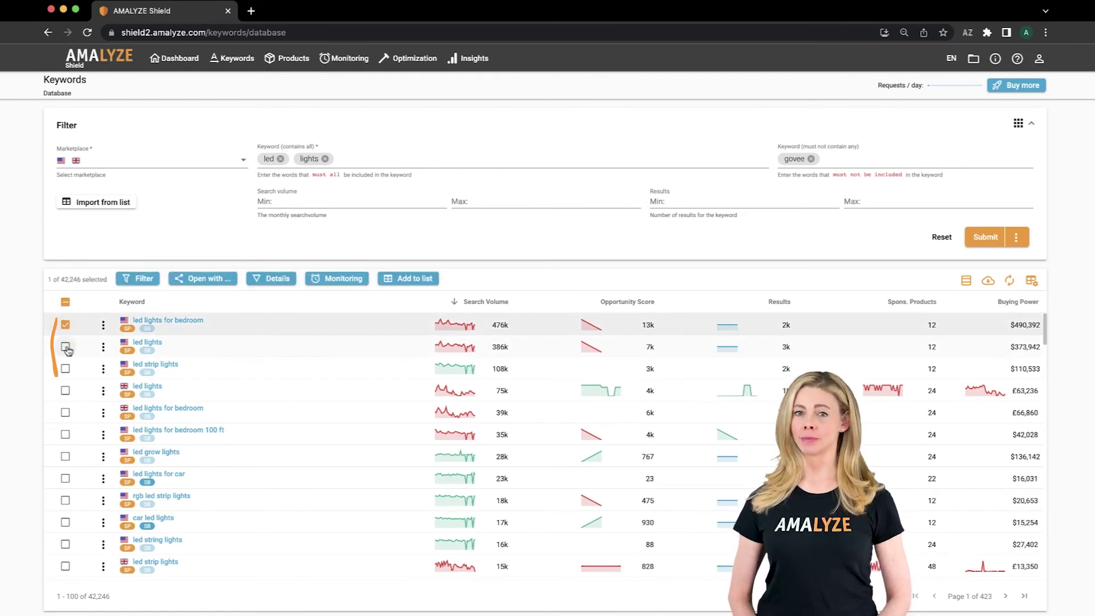
left_click(65, 347)
left_click(66, 369)
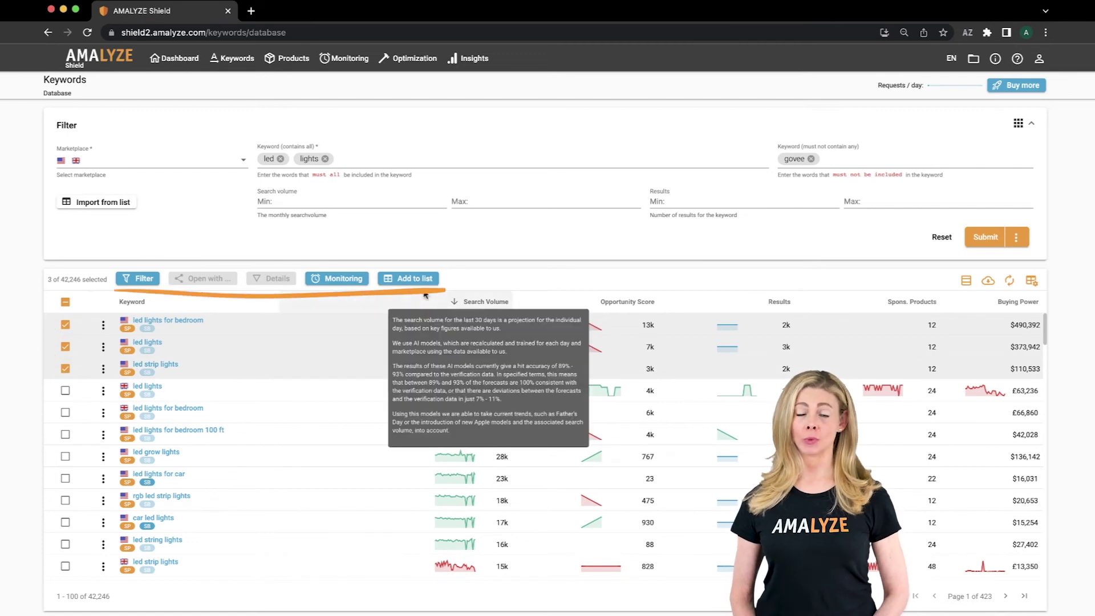
Examine the filter, monitoring and add-to-list options available for the selected keywords
left_click(143, 278)
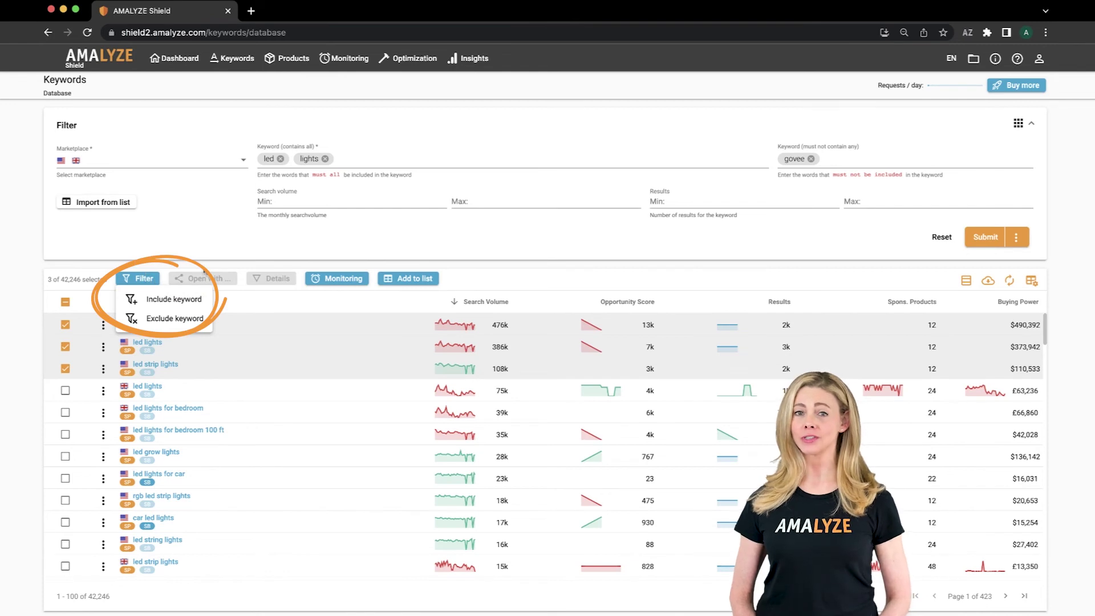
left_click(203, 271)
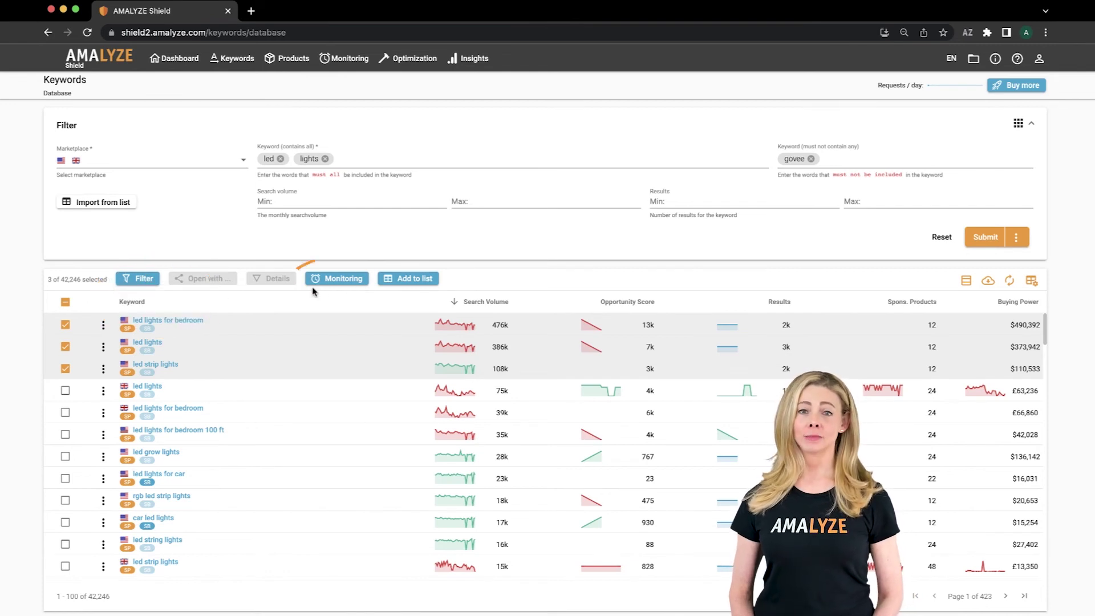
left_click(343, 281)
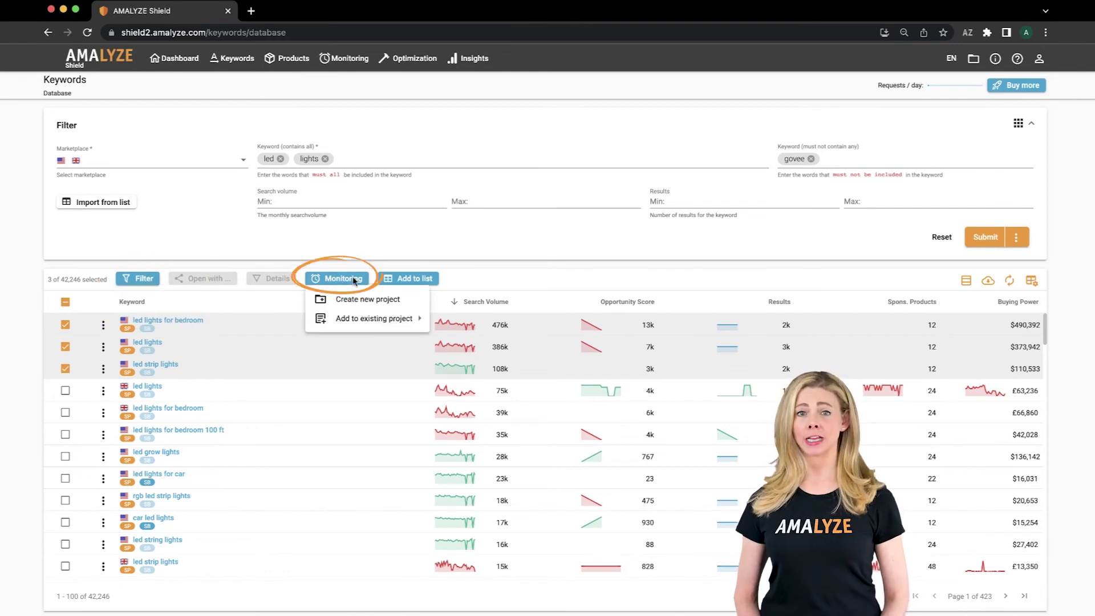
left_click(423, 278)
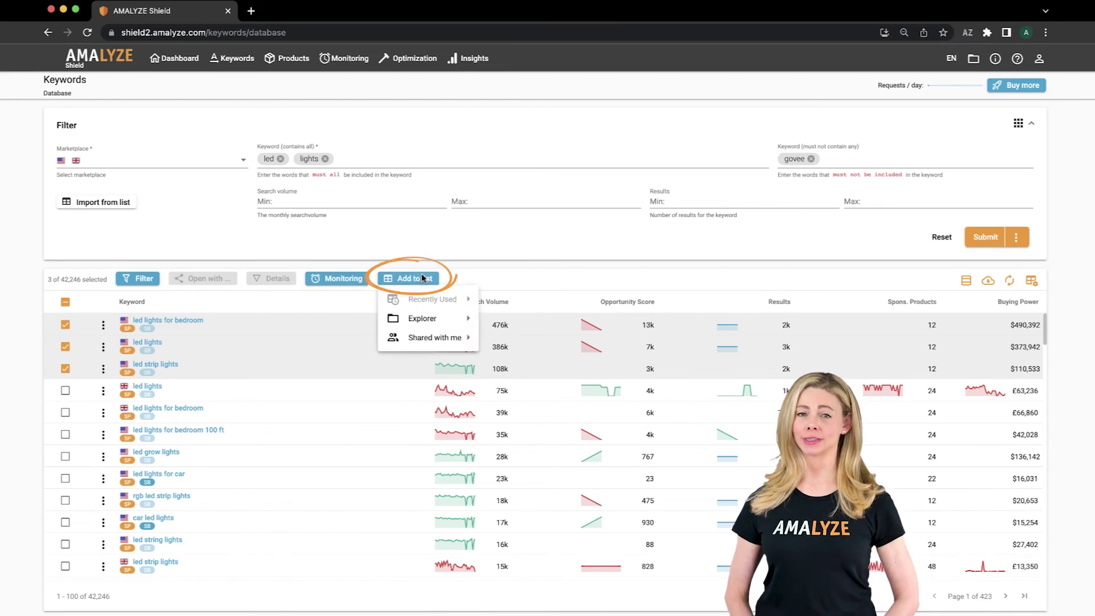
left_click(425, 275)
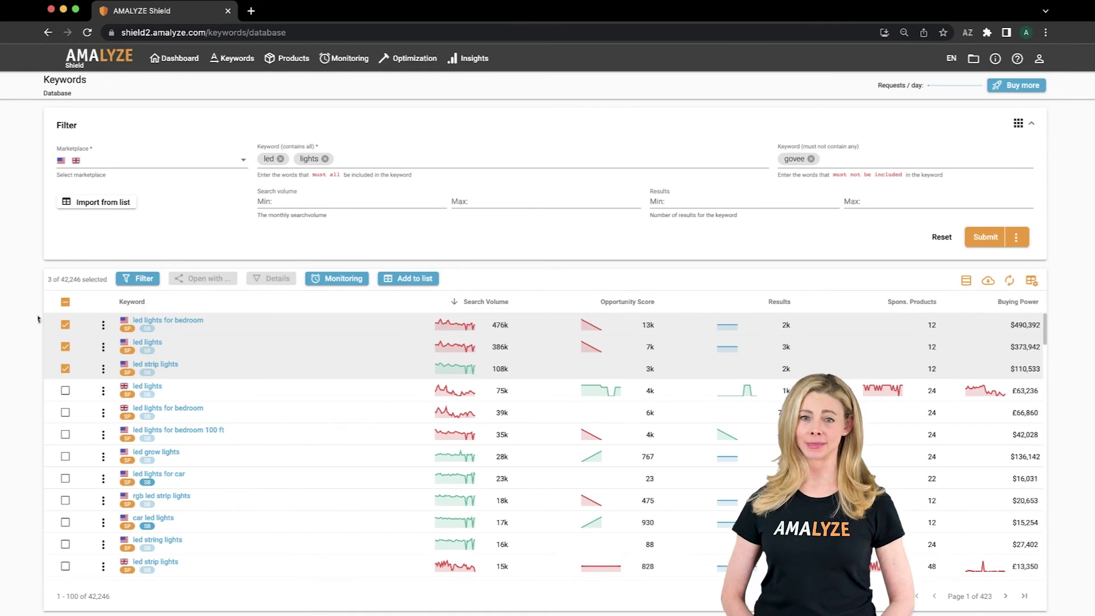
Deselect the three chosen keywords and select all keywords on the current results page instead
left_click(68, 325)
left_click(66, 347)
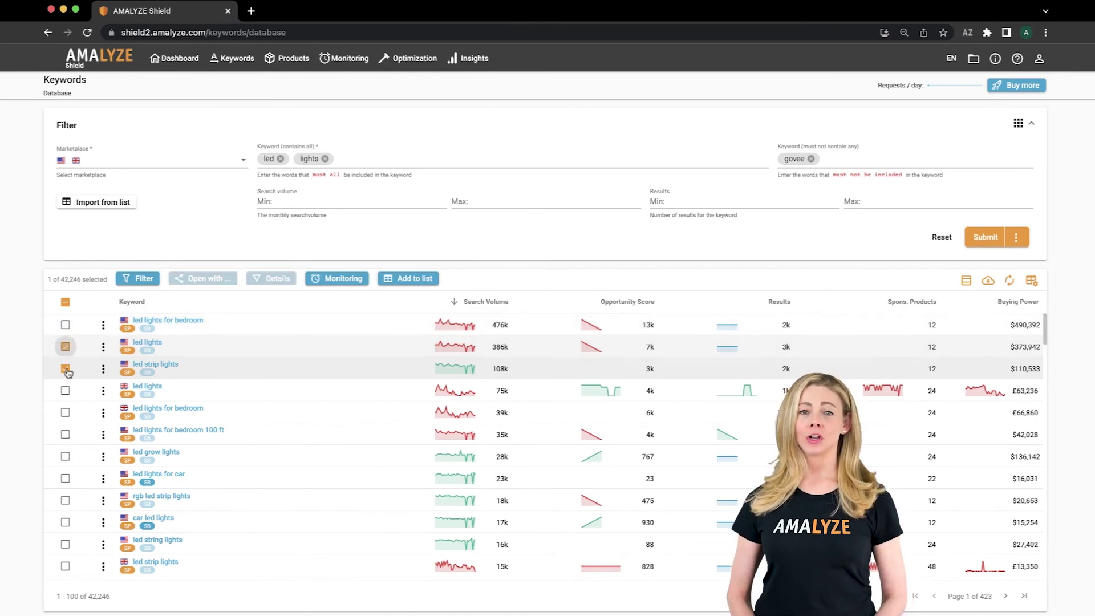
left_click(66, 369)
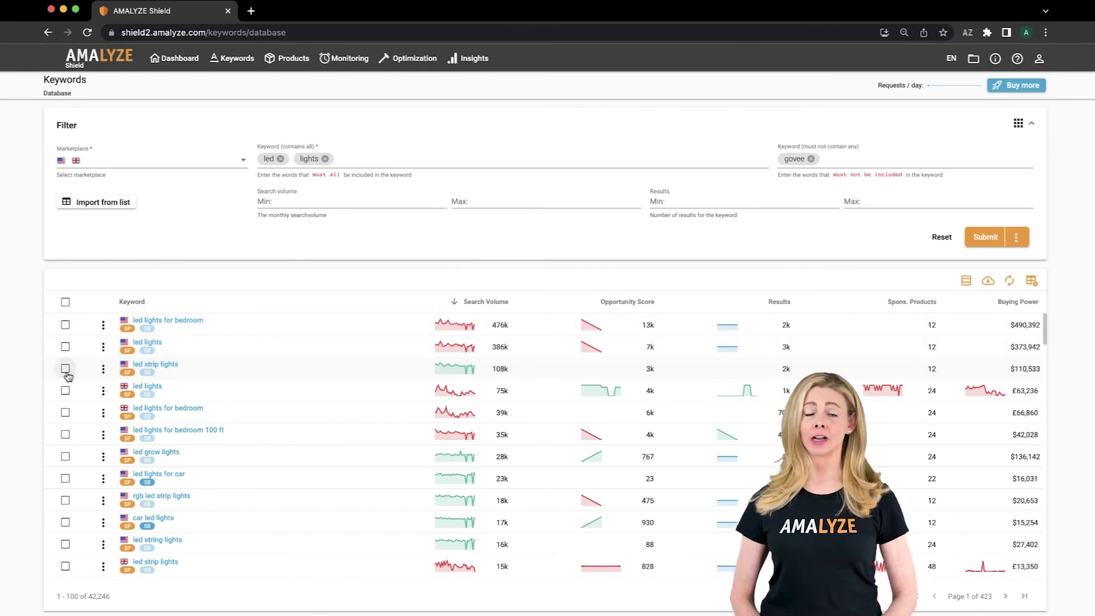
left_click(67, 303)
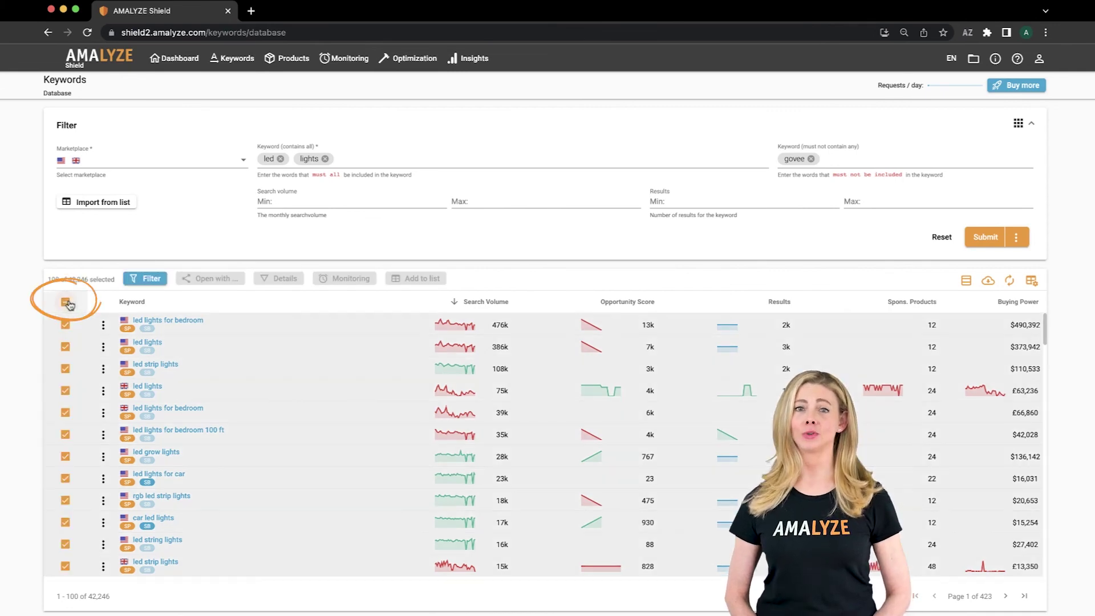